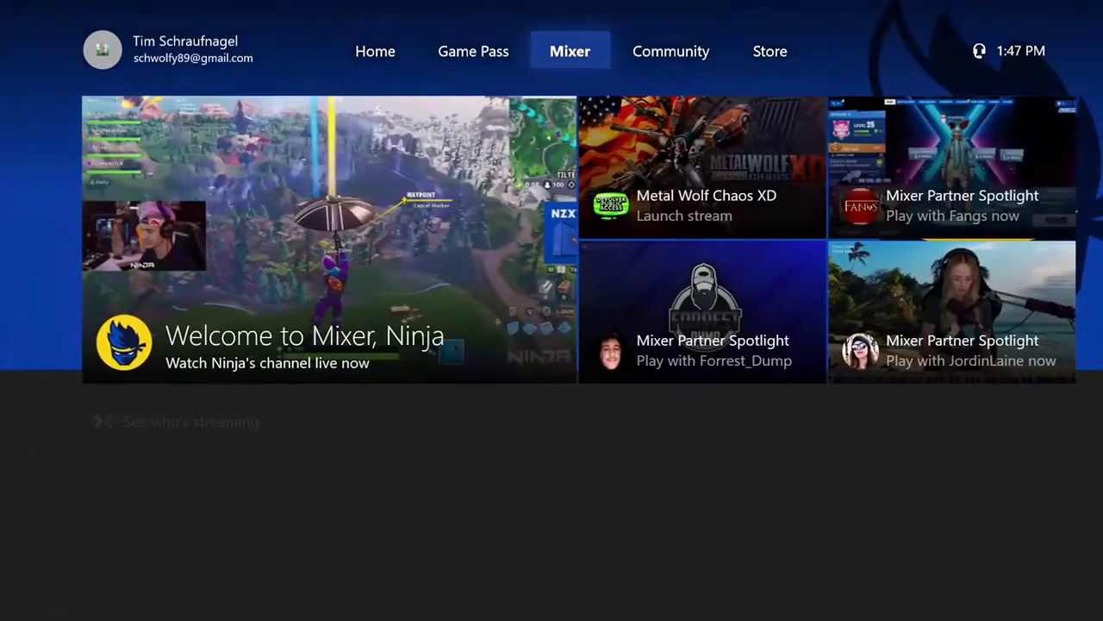
# Open the Manage captures screen from the Community section of the Xbox dashboard
pyautogui.press('Right')
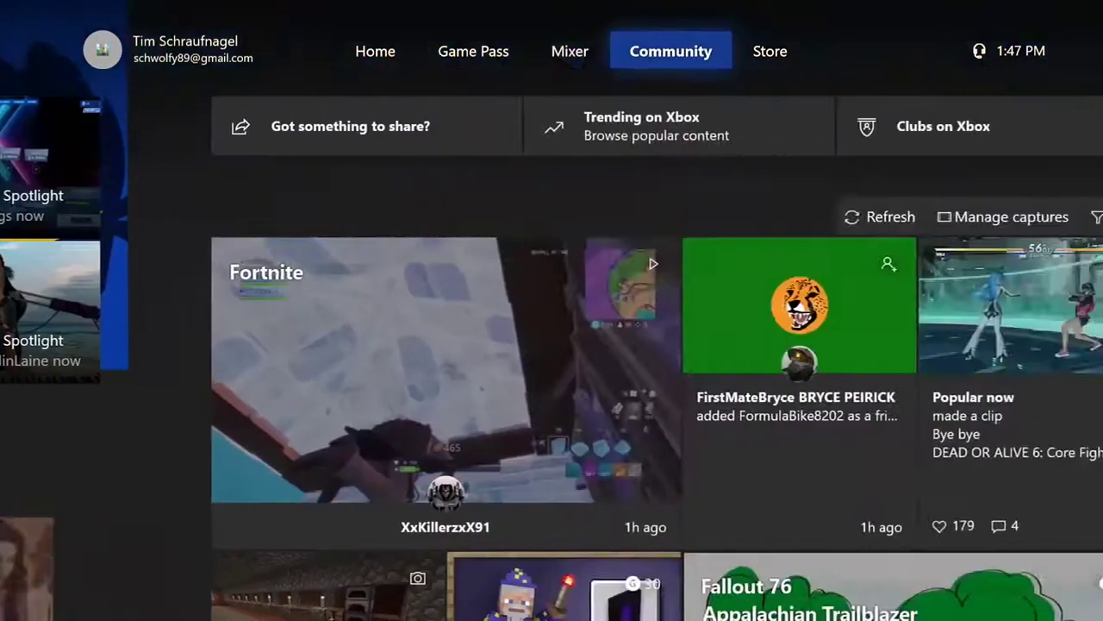
pyautogui.press('Down')
pyautogui.press('Right')
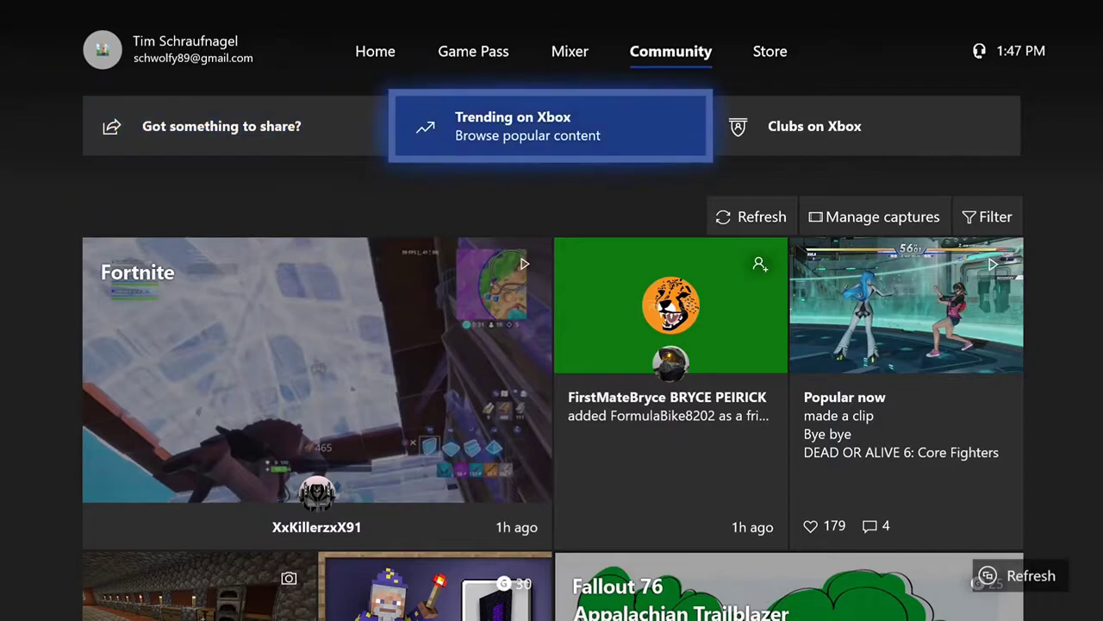
pyautogui.press('Right')
pyautogui.press('Down')
pyautogui.press('Right')
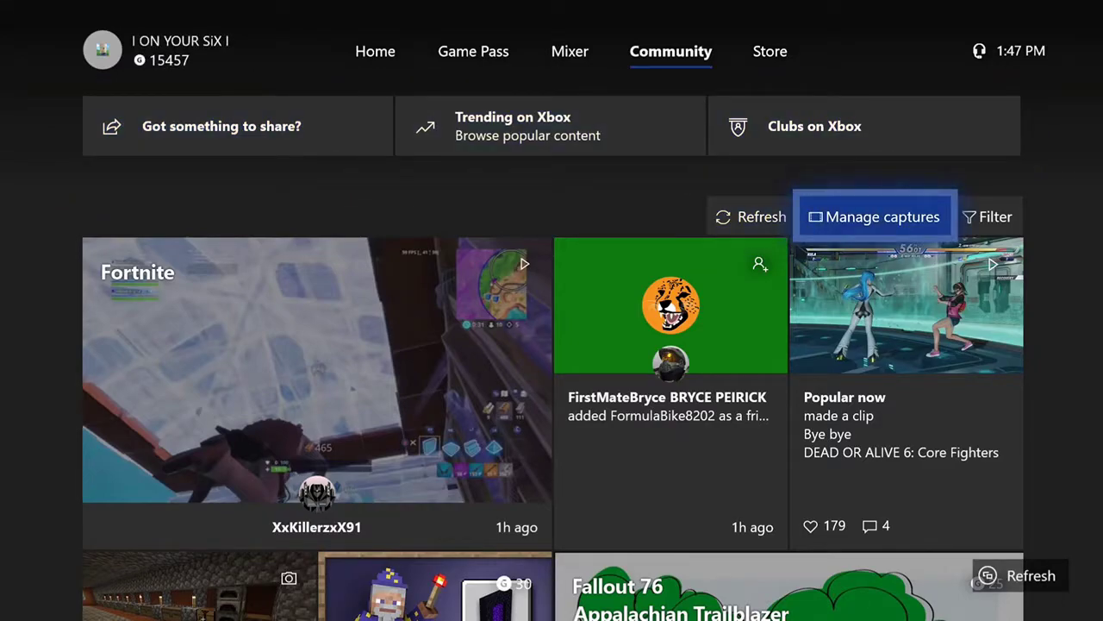
pyautogui.press('Return')
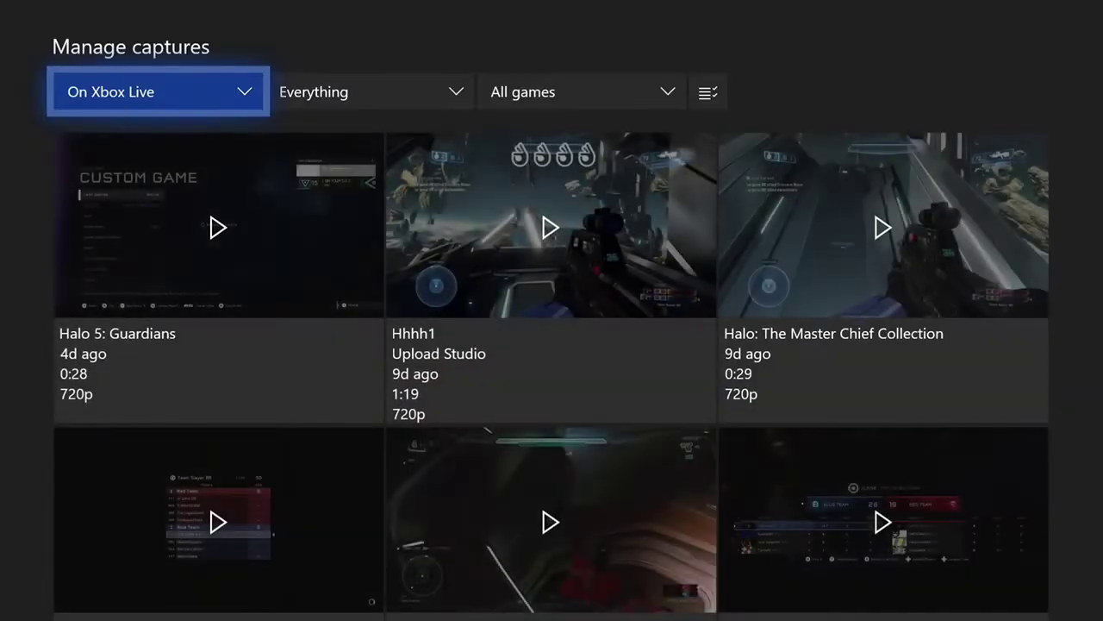
# Browse the captures stored on Xbox Live and play the 0:58 Halo 5: Guardians clip
pyautogui.press('Down')
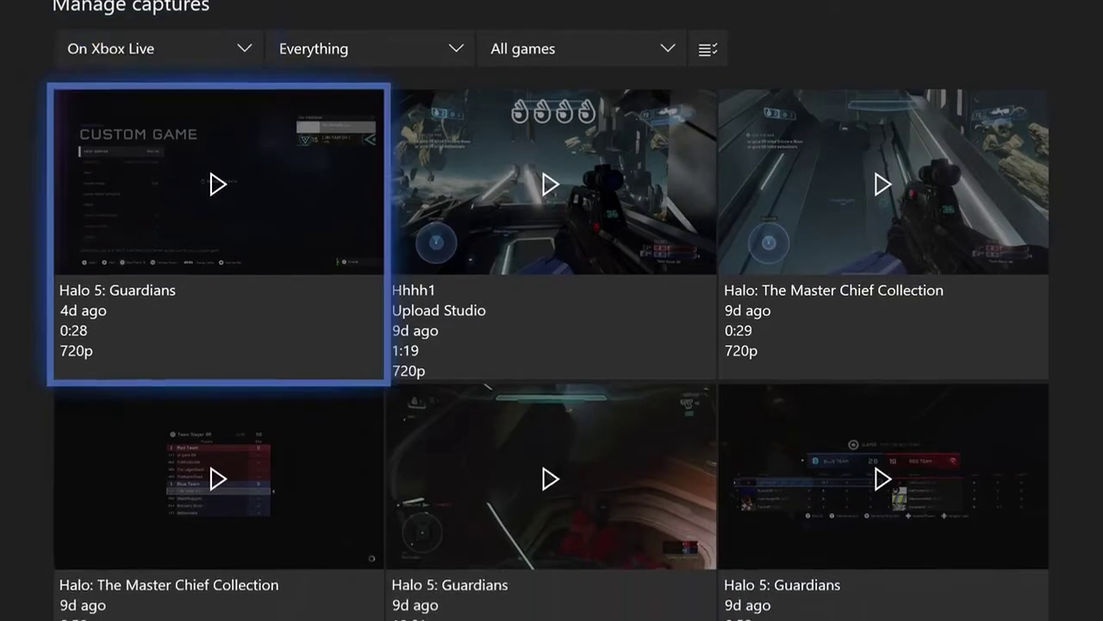
pyautogui.press('Right')
pyautogui.press('Right')
pyautogui.press('Down')
pyautogui.press('Left')
pyautogui.press('Left')
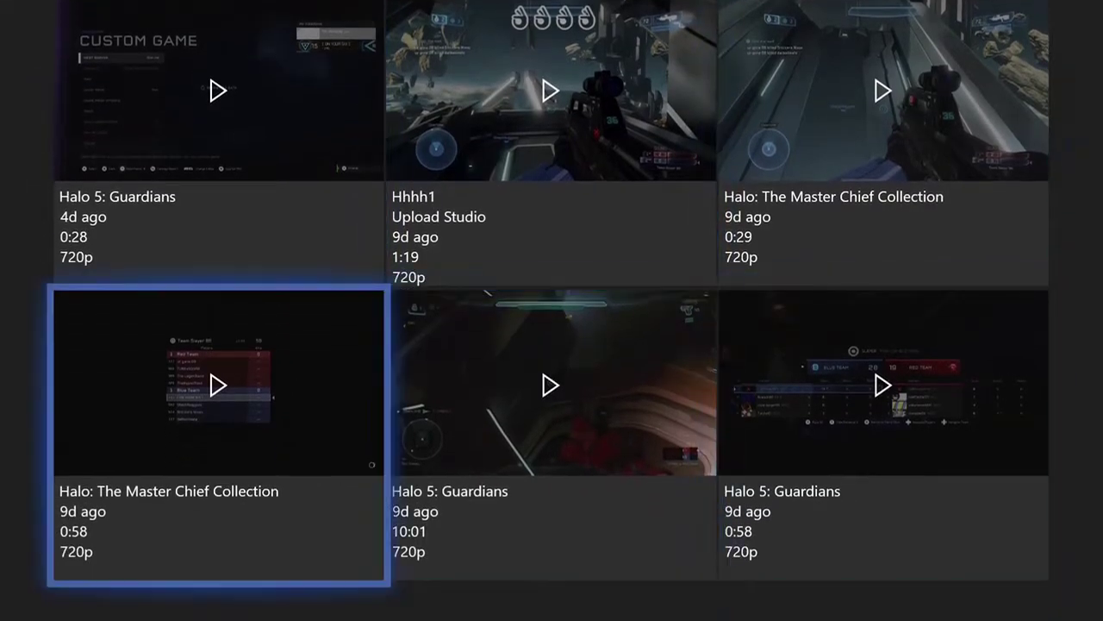
pyautogui.press('Up')
pyautogui.press('Right')
pyautogui.press('Right')
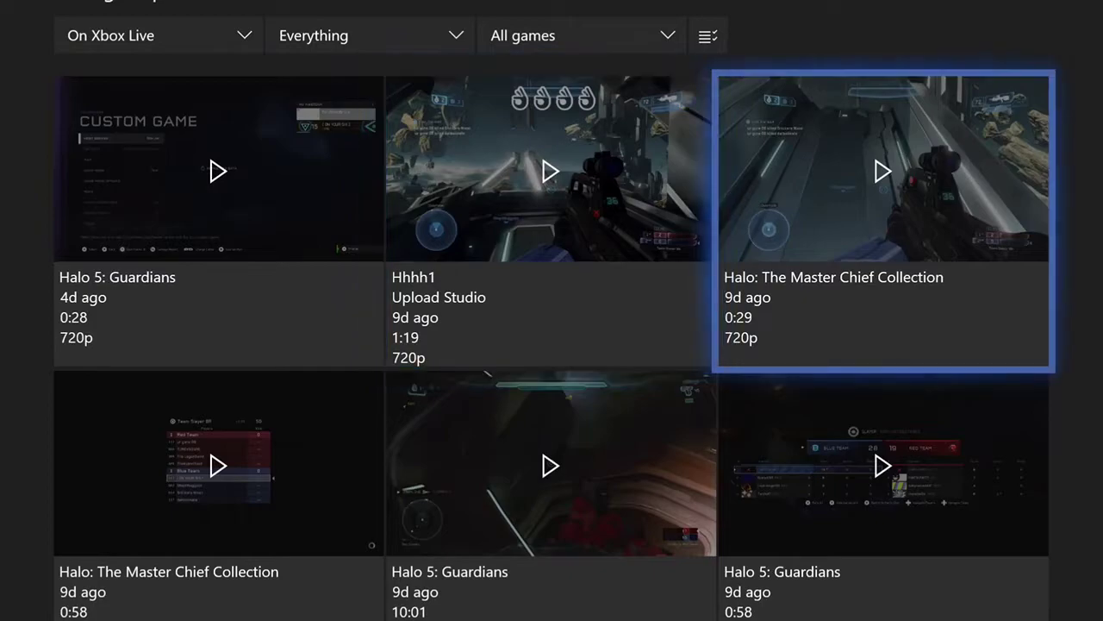
pyautogui.press('Down')
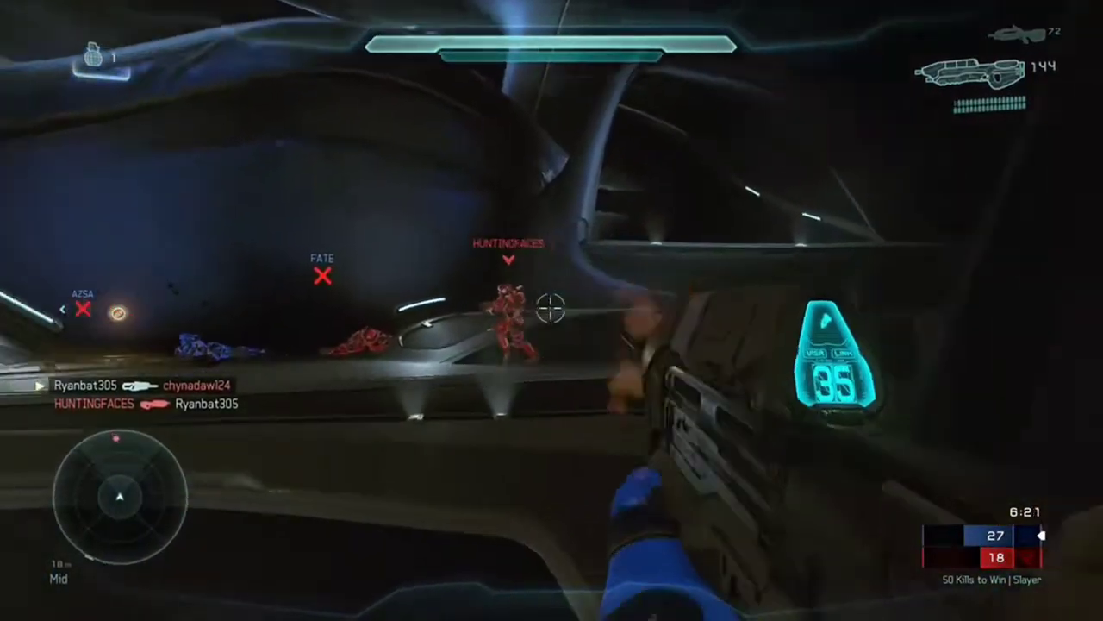
# Share the playing Halo 5: Guardians clip to OneDrive
pyautogui.press('Down')
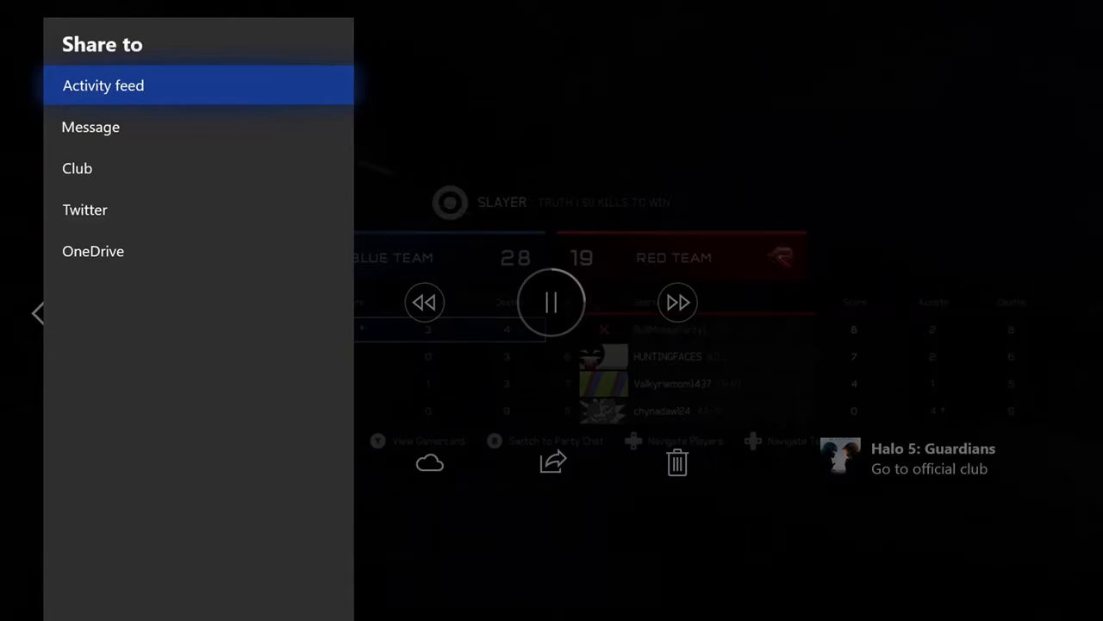
pyautogui.press('Down')
pyautogui.press('Down')
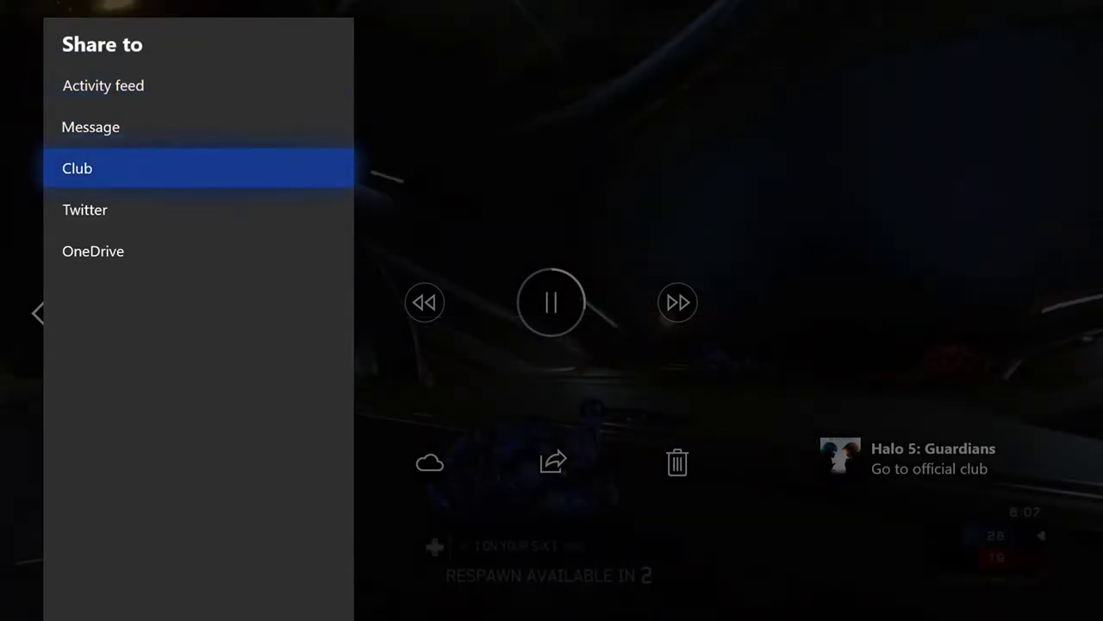
pyautogui.press('Down')
pyautogui.press('Down')
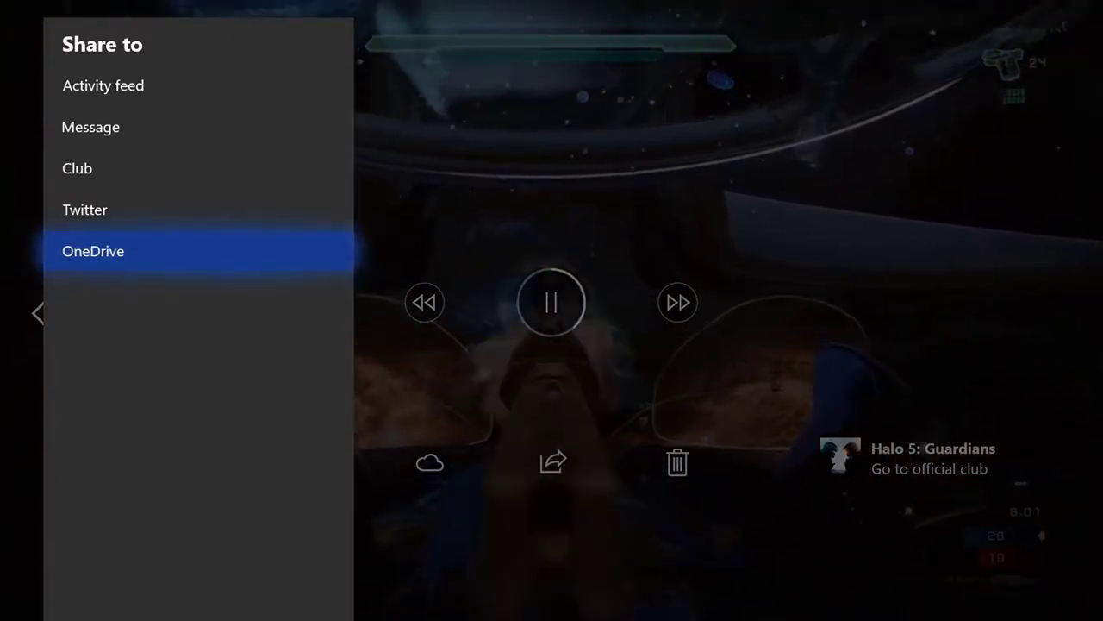
pyautogui.press('Return')
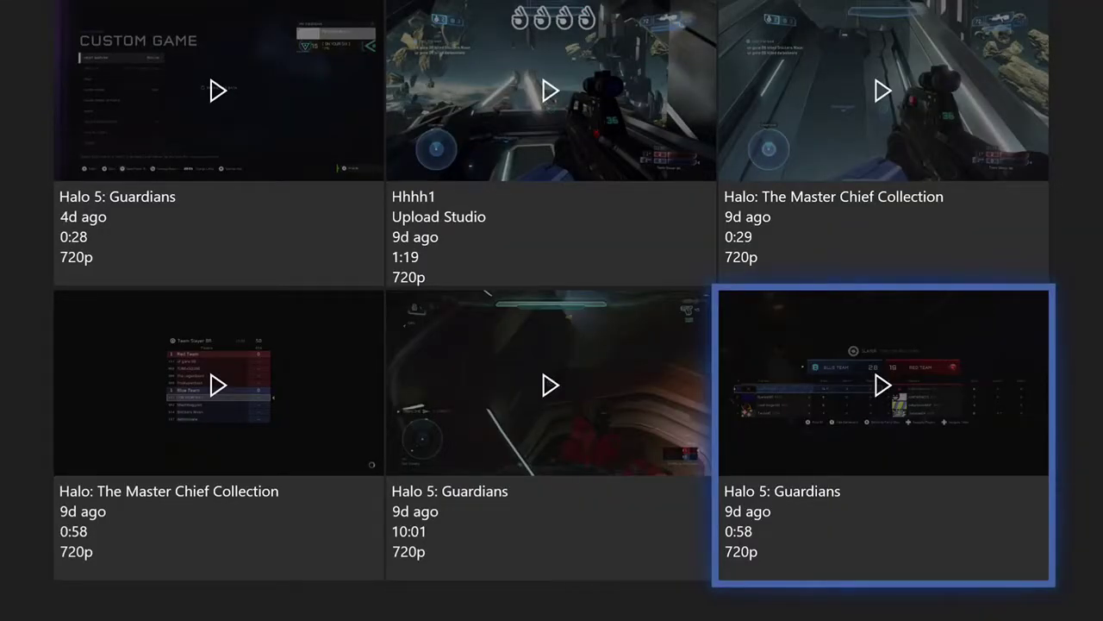
pyautogui.press('Up')
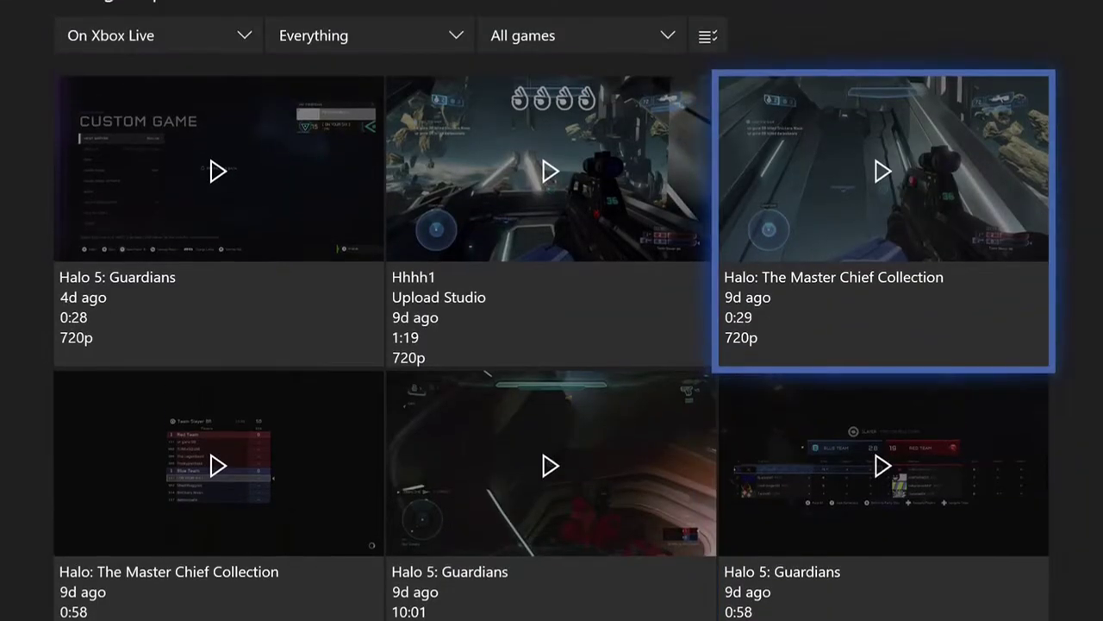
pyautogui.press('Up')
pyautogui.press('Left')
pyautogui.press('Down')
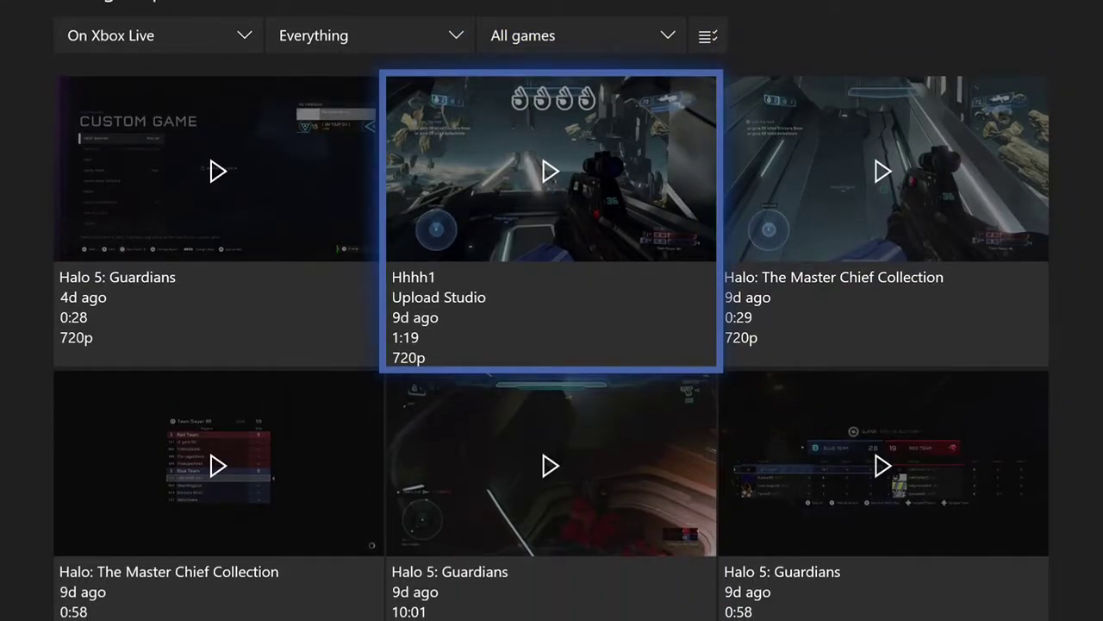
# Switch to Chrome on the PC and go to onedrive.com
pyautogui.press('super')
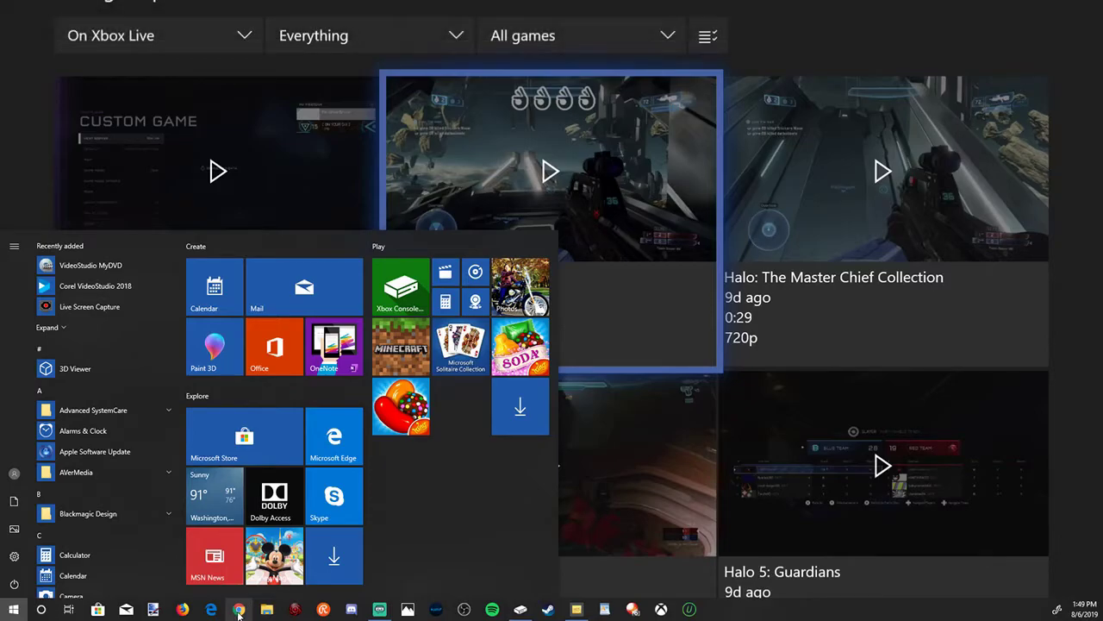
pyautogui.click(239, 610)
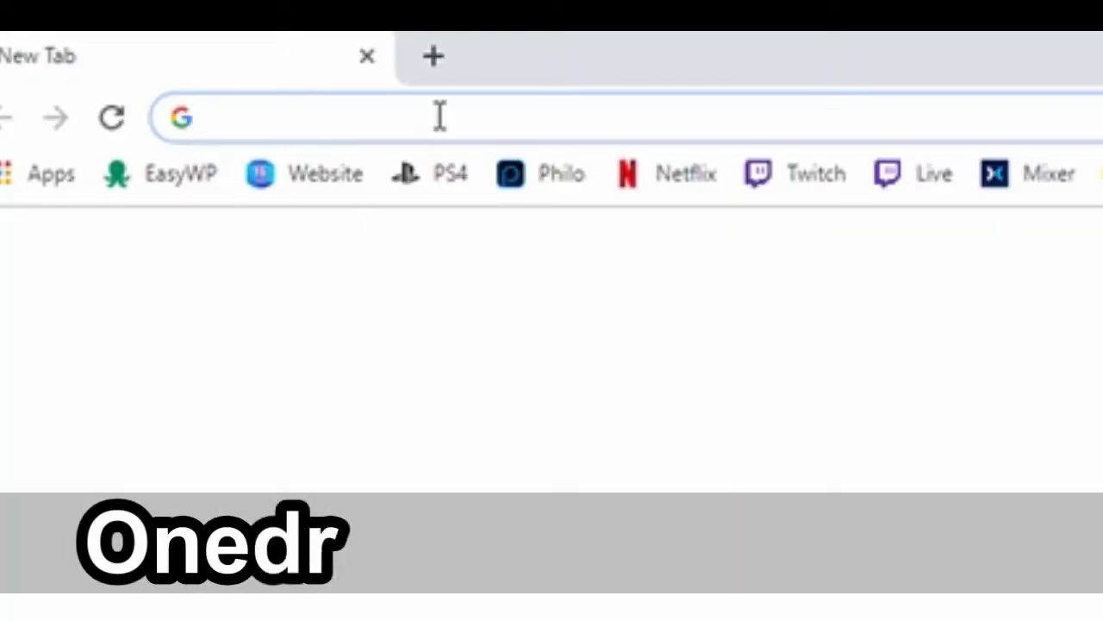
pyautogui.write('onedri')
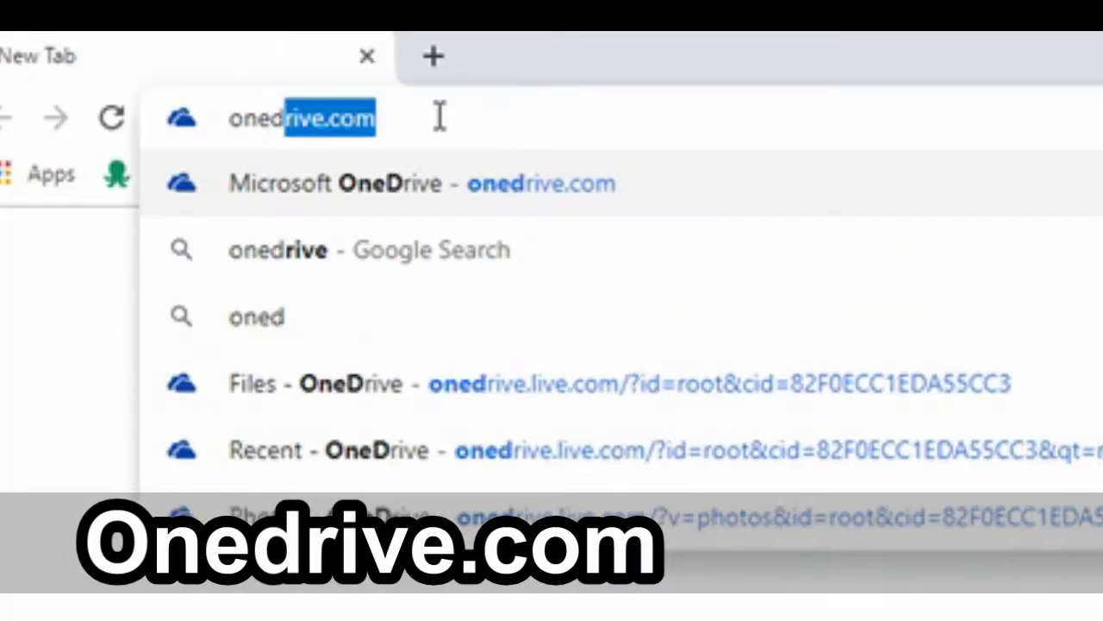
pyautogui.write('ve.com')
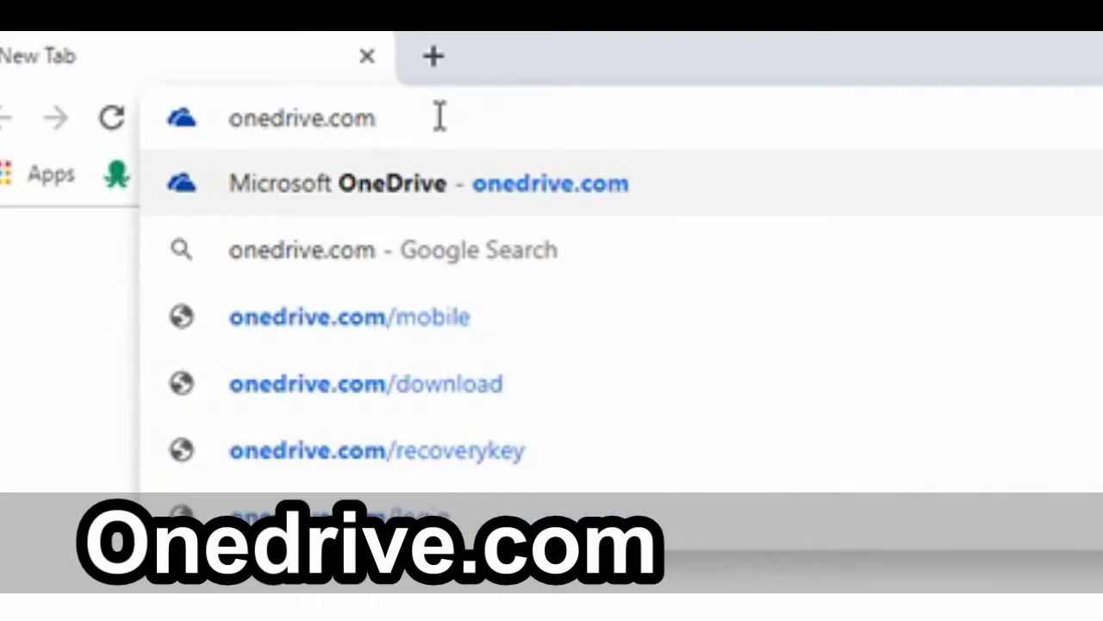
pyautogui.press('Return')
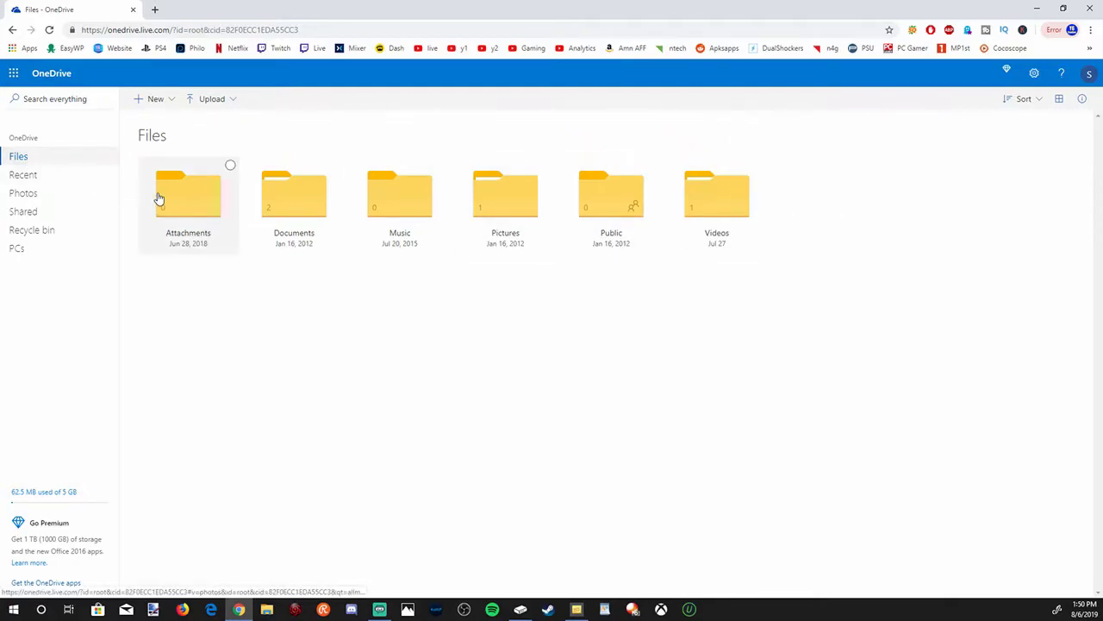
# Download the 8-6-2019_1-48-46_PM clip from the Xbox Game DVR folder inside Videos
pyautogui.click(708, 215)
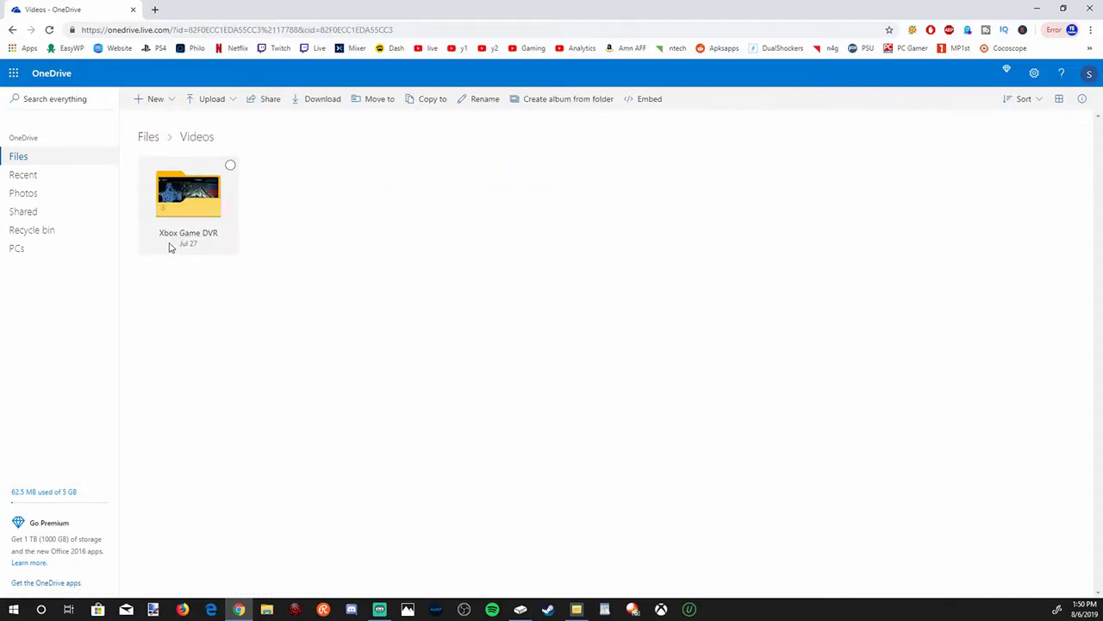
pyautogui.click(209, 215)
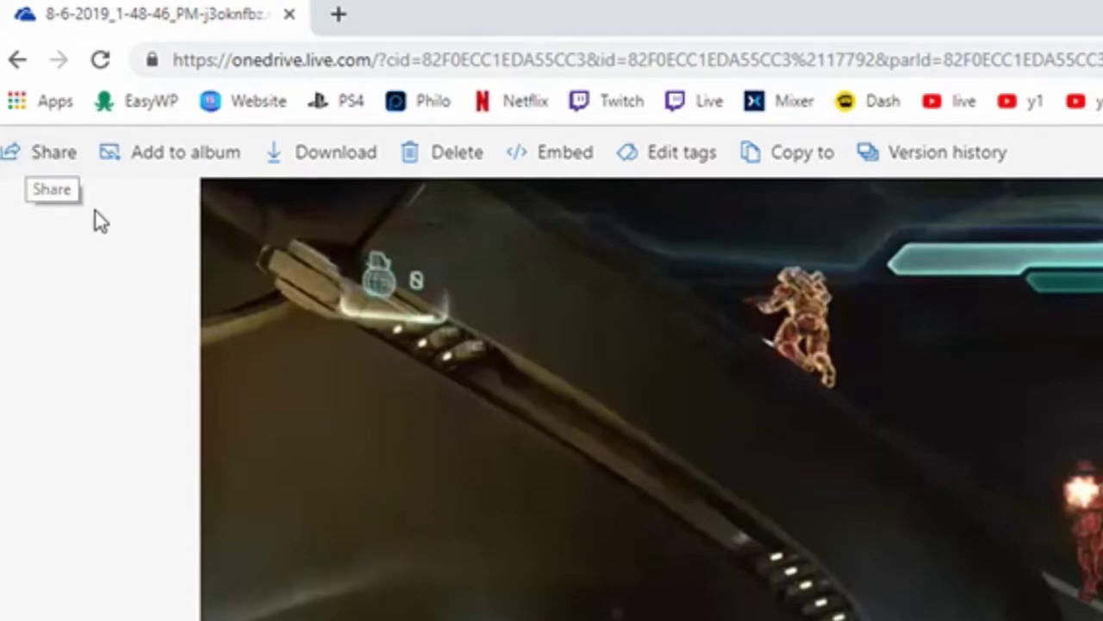
pyautogui.click(322, 166)
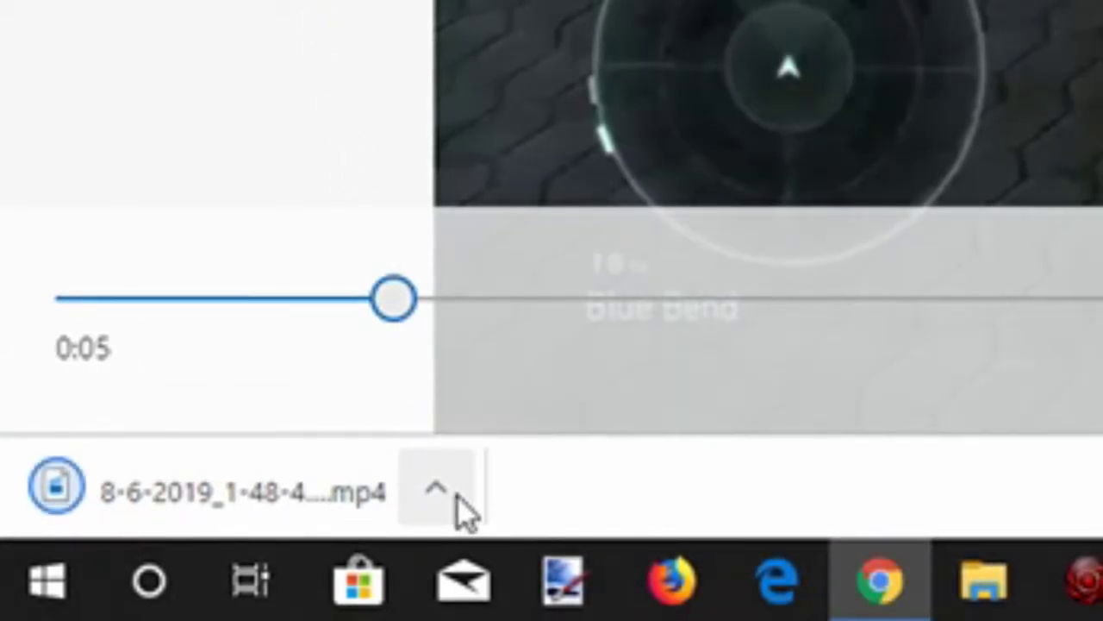
# Open the downloaded MP4 clip in the video player and pause its playback
pyautogui.click(465, 513)
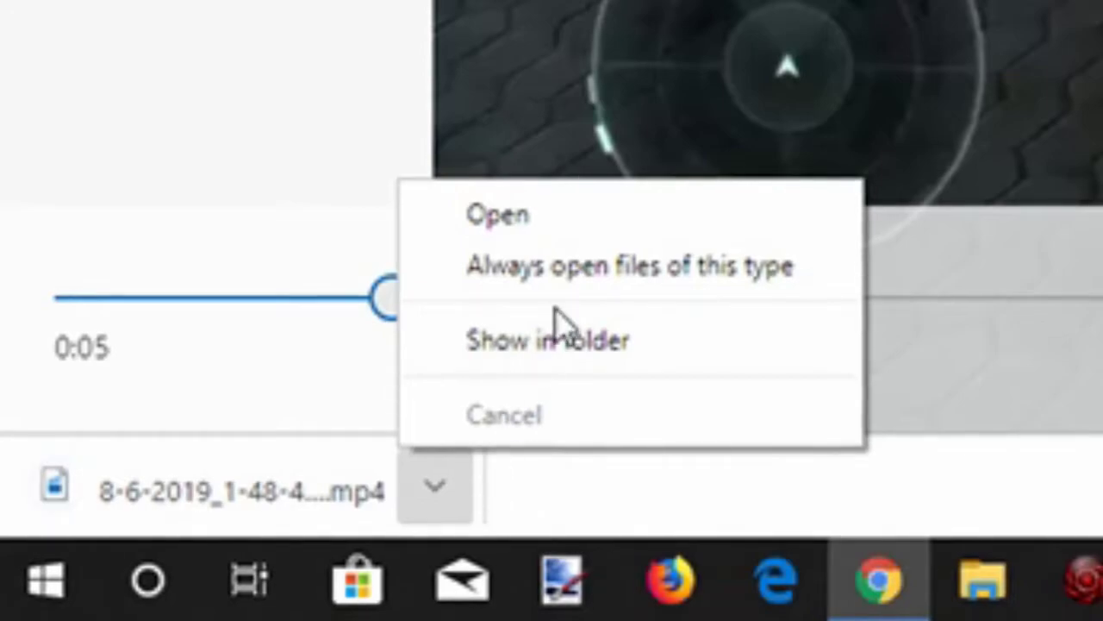
pyautogui.click(580, 211)
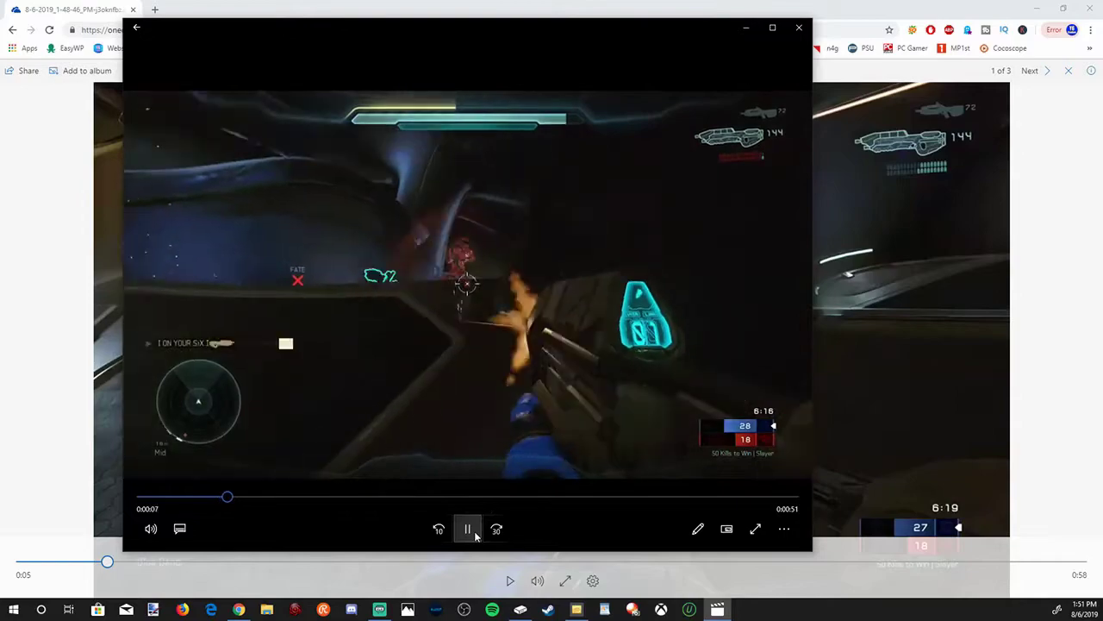
pyautogui.click(468, 530)
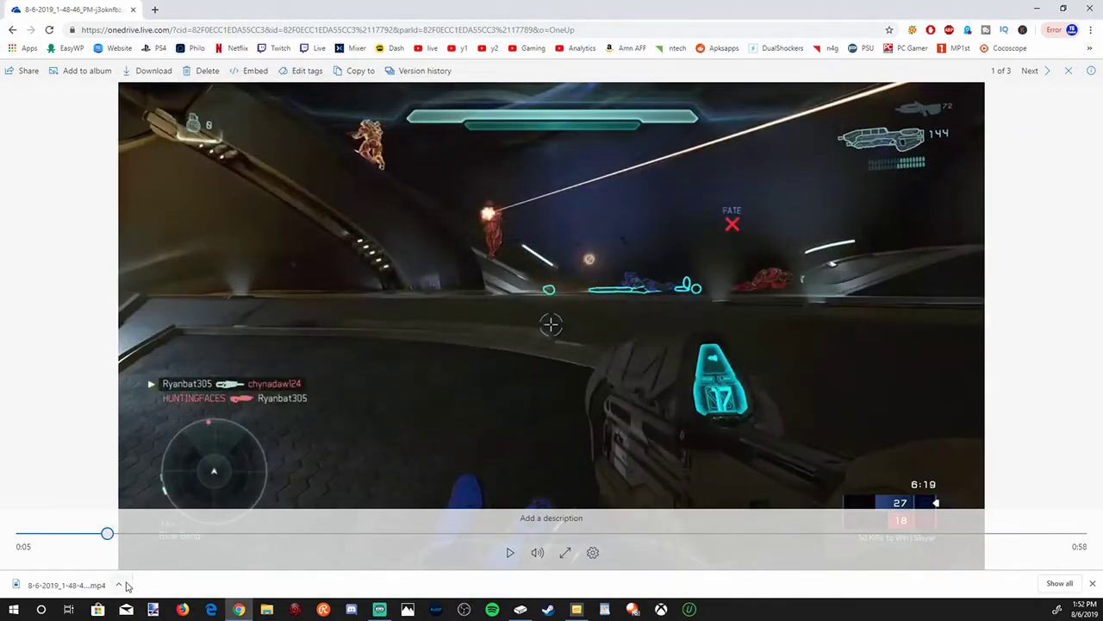
# Show the downloaded clip in its Downloads folder and copy the file 8-6-2019_1-48-46_PM-j3oknfbz (1)
pyautogui.click(125, 585)
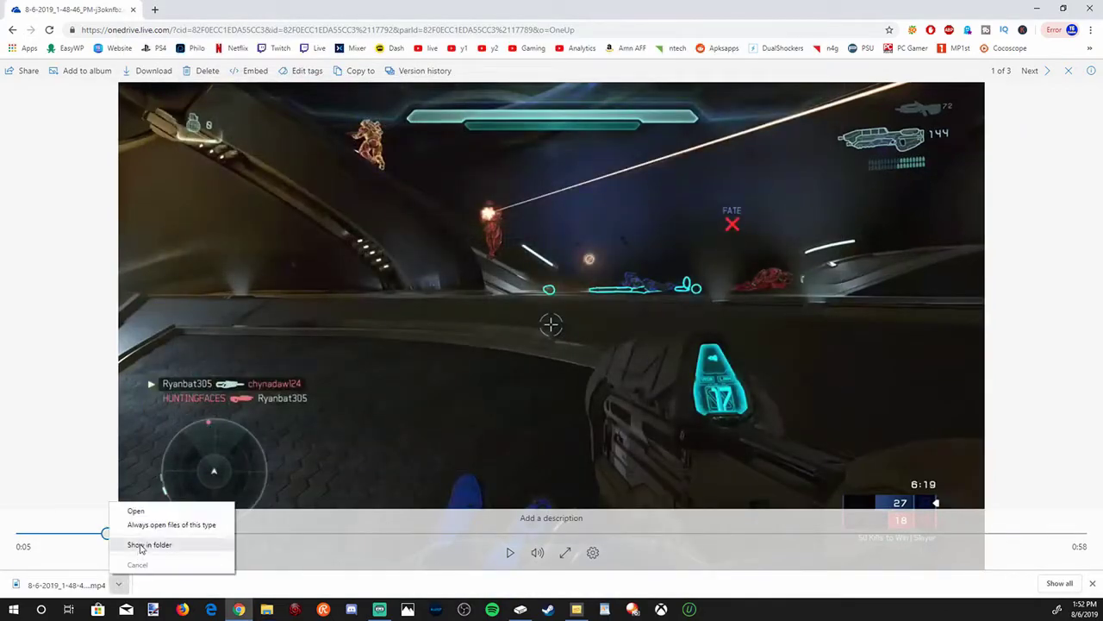
pyautogui.click(140, 547)
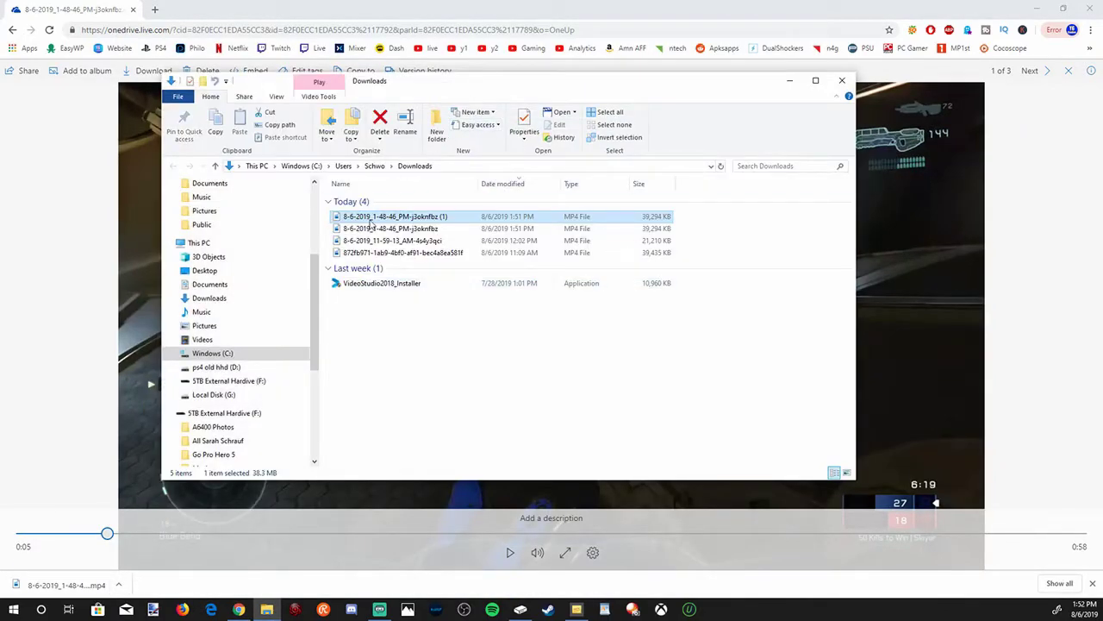
pyautogui.click(372, 218)
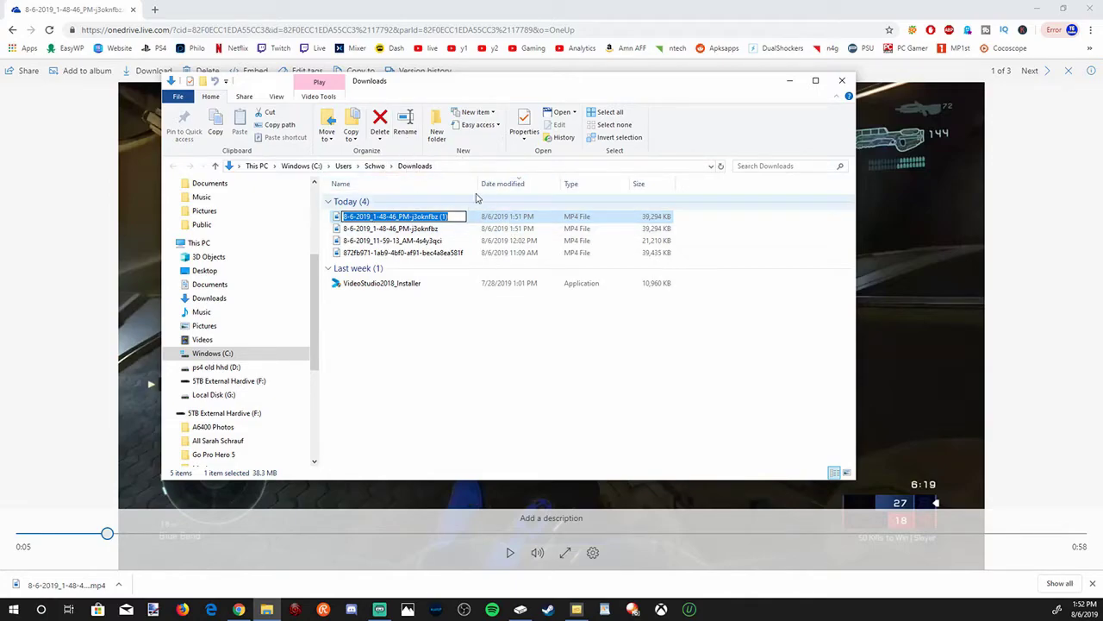
pyautogui.click(504, 221)
pyautogui.rightClick(504, 222)
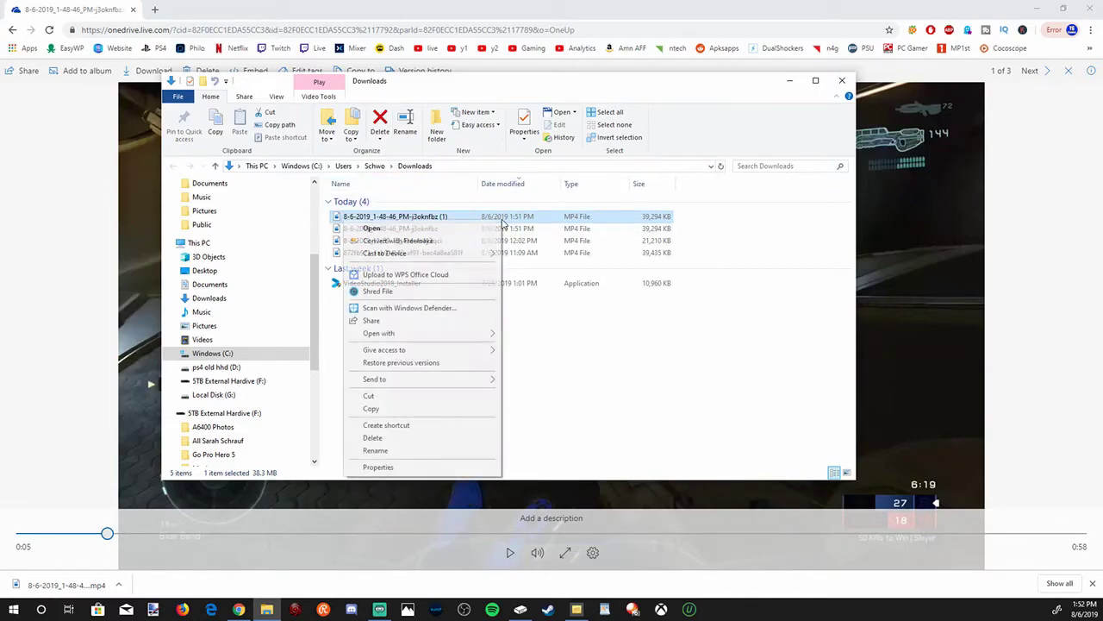
pyautogui.click(431, 409)
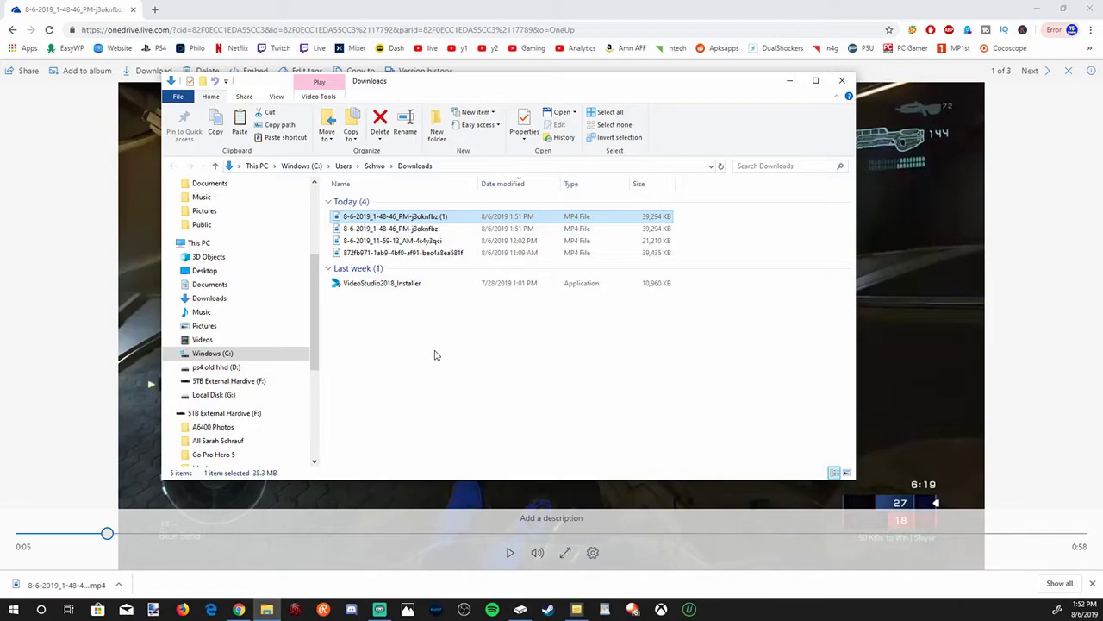
pyautogui.hotkey('alt', 'Tab')
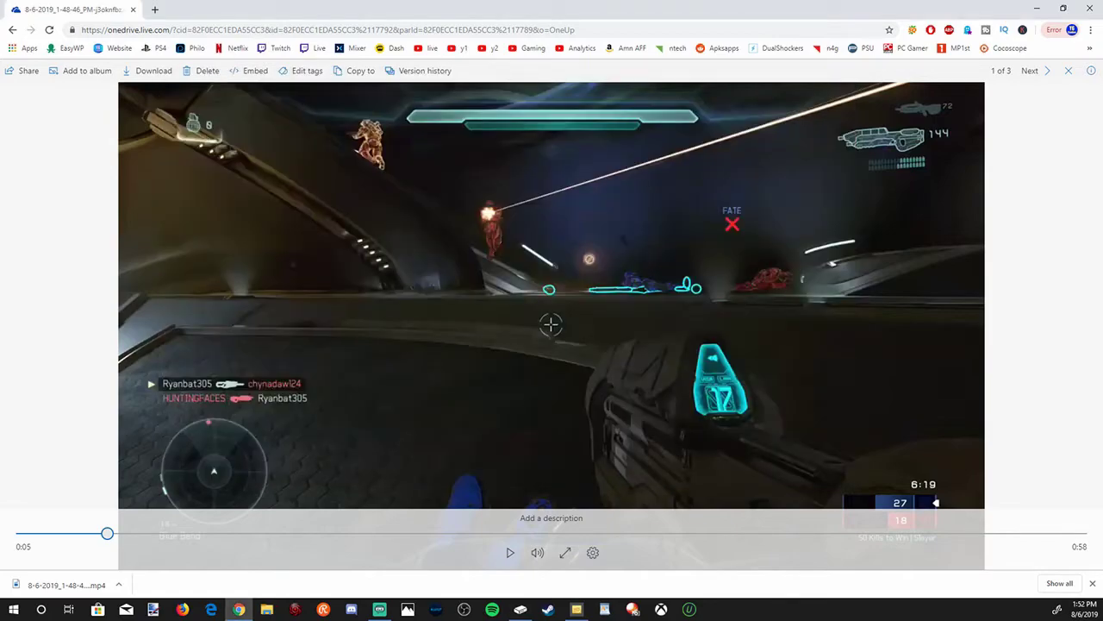